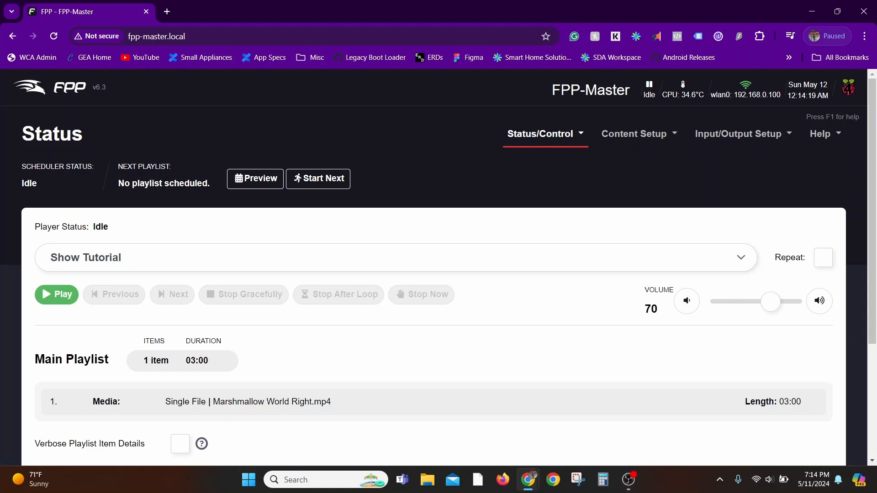
Open the time configuration in the FPP settings
left_click(545, 134)
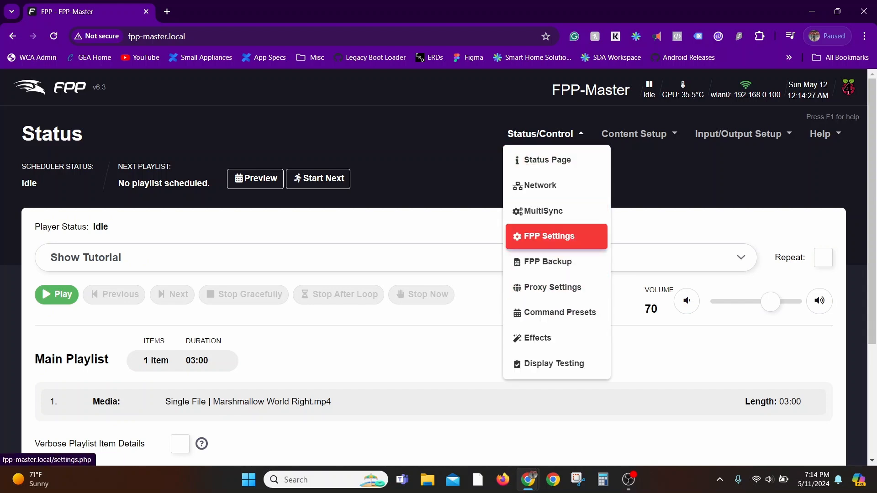
left_click(549, 236)
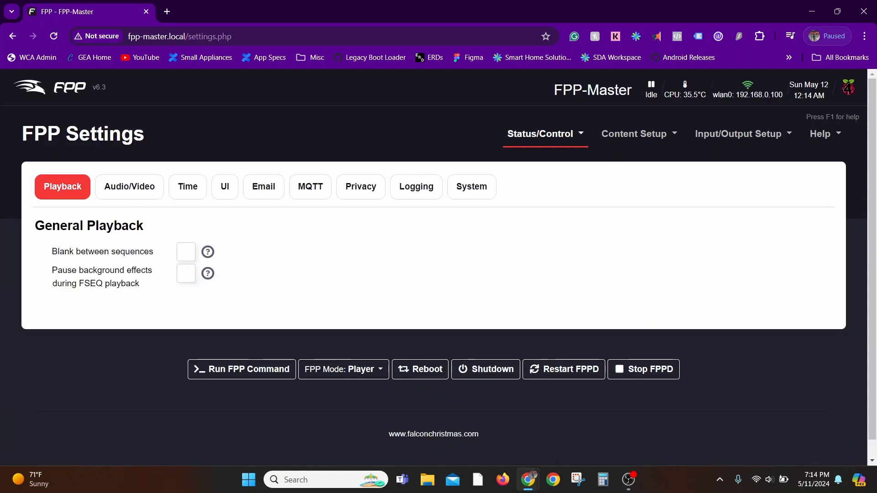
left_click(187, 187)
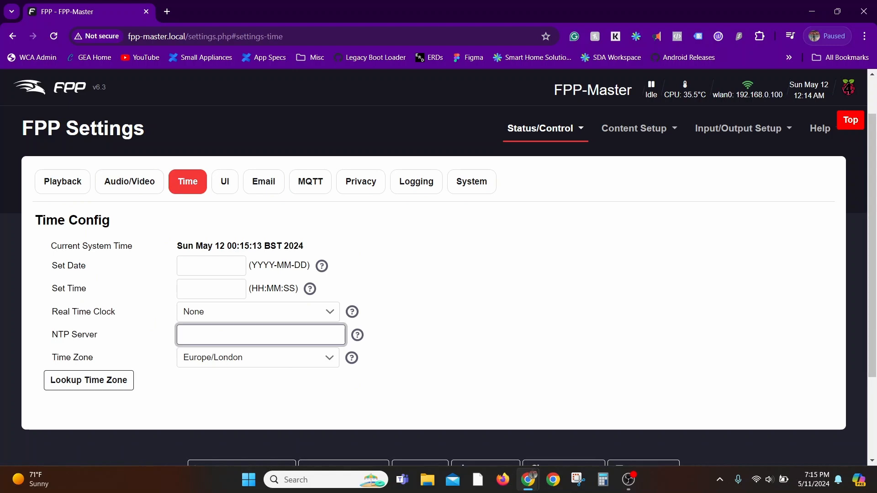
Set the player's time zone to America/Louisville
left_click(258, 358)
scroll(254, 299, "down", 1)
scroll(219, 256, "up", 10)
scroll(254, 238, "up", 15)
scroll(255, 238, "up", 4)
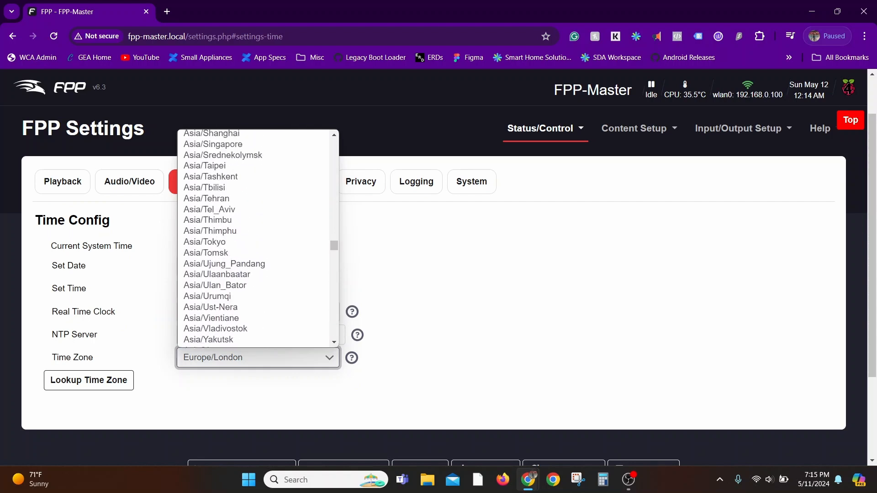
scroll(255, 237, "up", 6)
type("am")
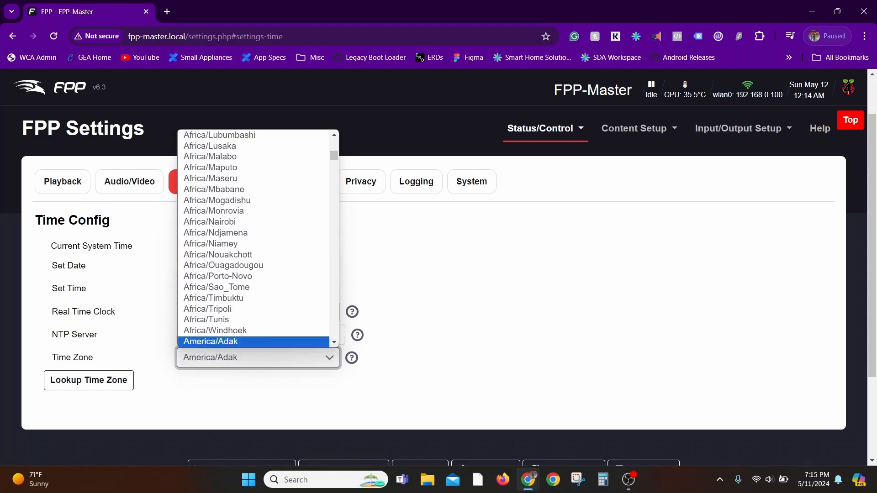
scroll(253, 238, "up", 2)
scroll(254, 238, "down", 7)
scroll(253, 290, "down", 15)
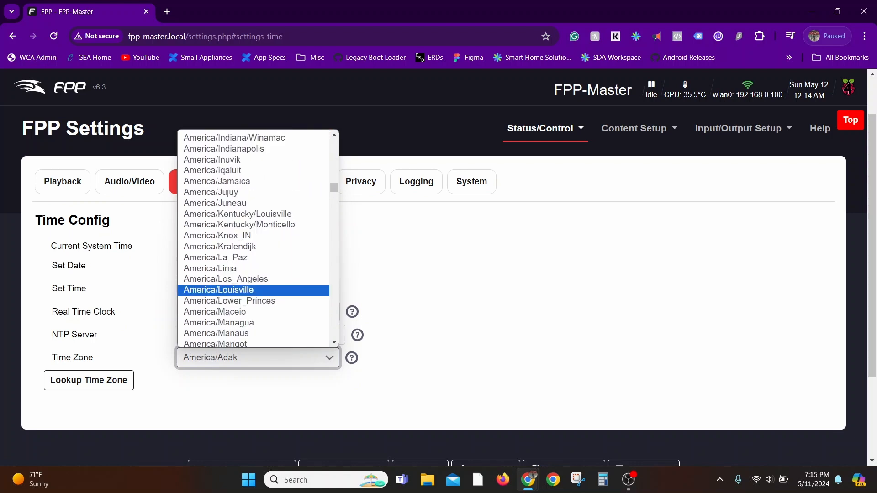
left_click(253, 289)
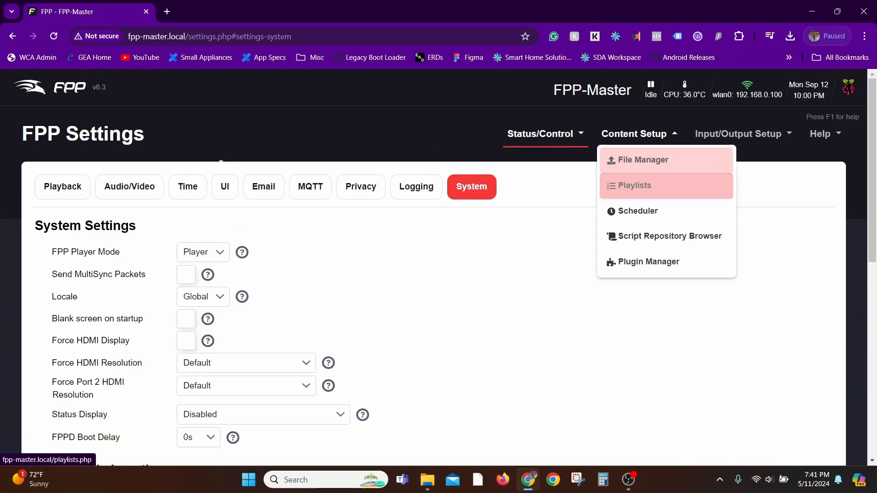
Add a new entry in the Scheduler with the start date 2024-05-11
left_click(651, 209)
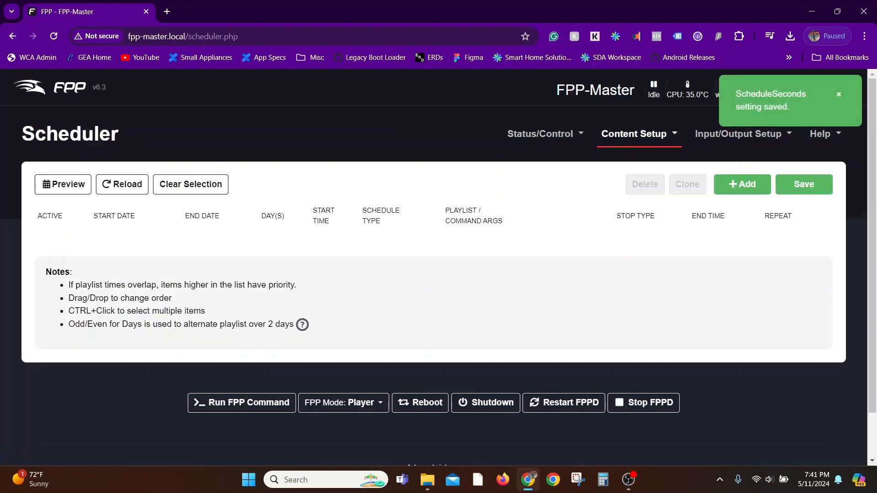
left_click(742, 184)
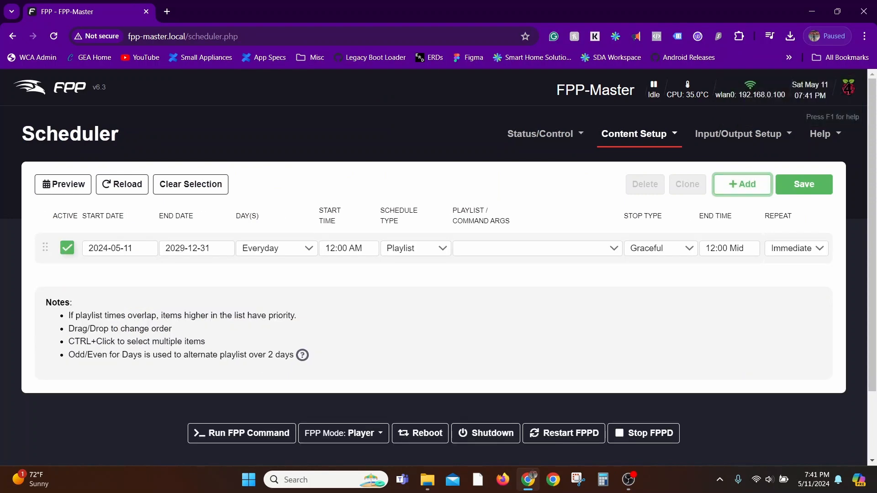
left_click(132, 249)
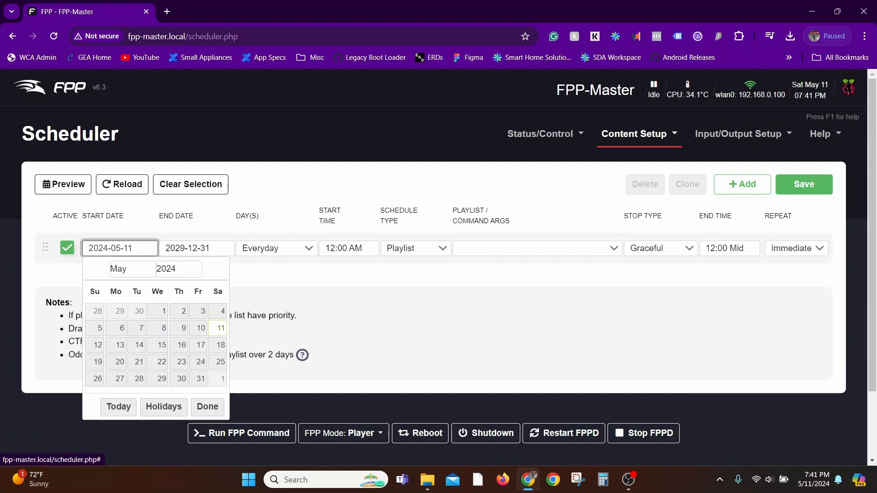
left_click(218, 328)
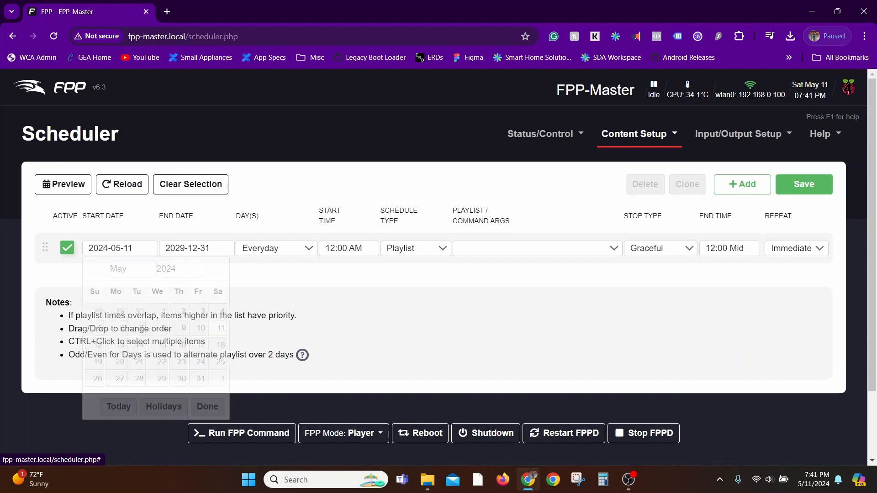
Set the schedule entry's end date to 2024-05-12
left_click(196, 248)
left_click(255, 269)
left_click(247, 338)
left_click(209, 269)
left_click(196, 326)
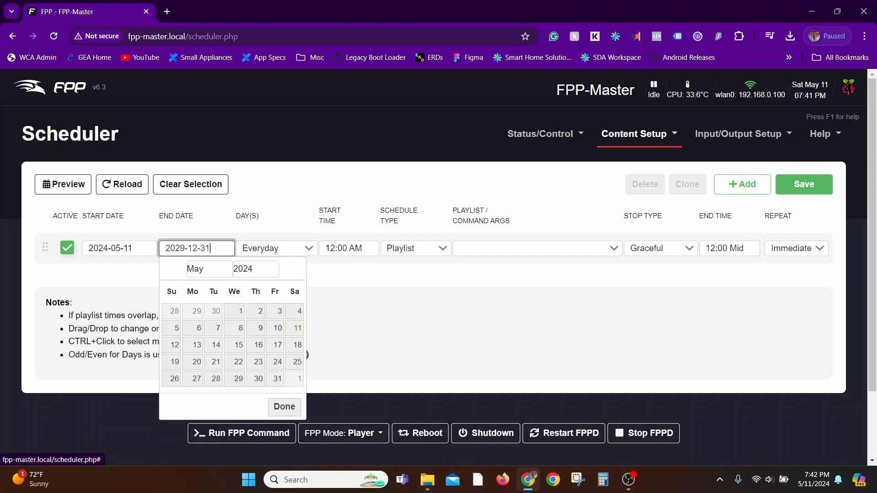
left_click(175, 345)
Limit the schedule entry to Sunday, Monday, Friday and Saturday using a Day Mask
left_click(277, 248)
left_click(257, 283)
left_click(276, 248)
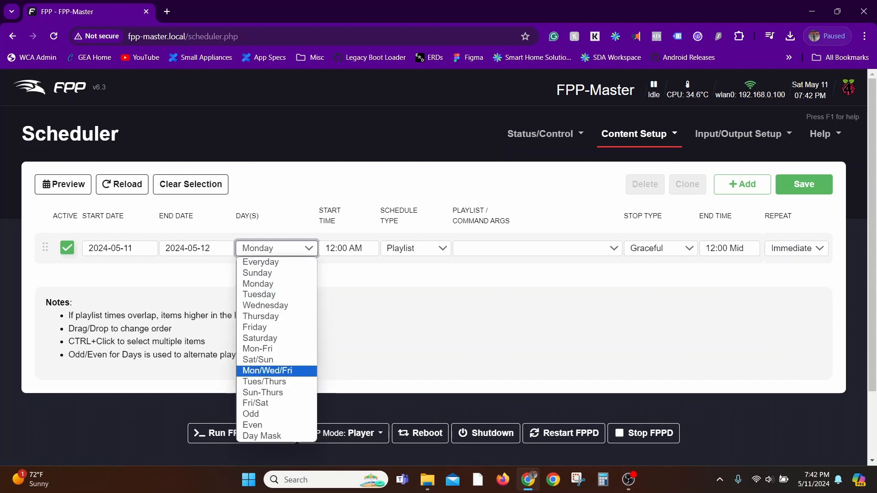
left_click(298, 437)
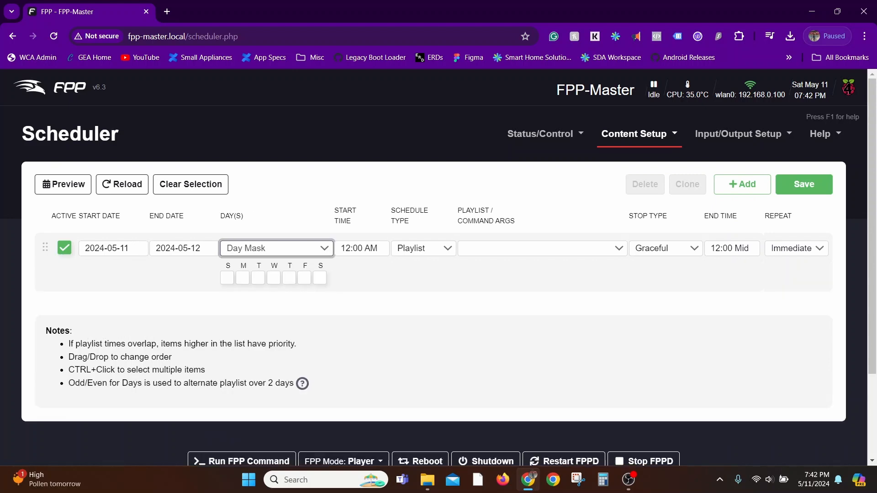
left_click(227, 278)
left_click(242, 278)
left_click(304, 278)
left_click(320, 278)
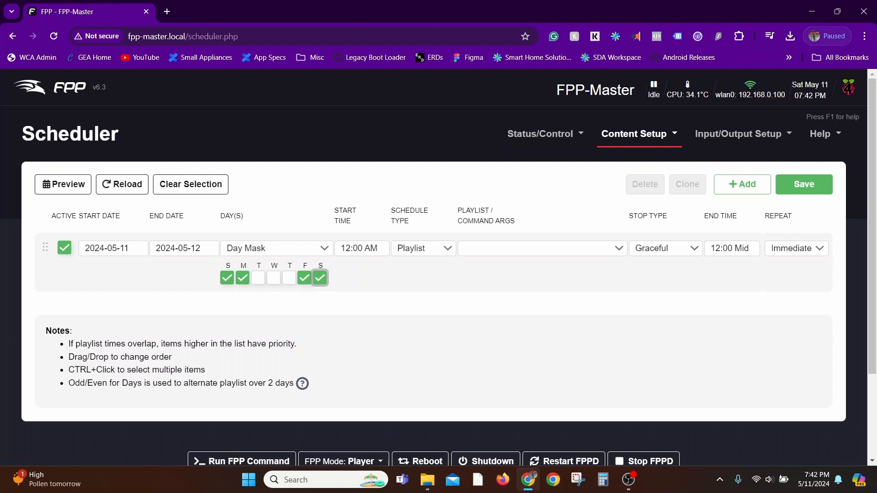
Set the schedule entry's start time to 07:44 PM
left_click(362, 249)
double_click(346, 248)
type("19")
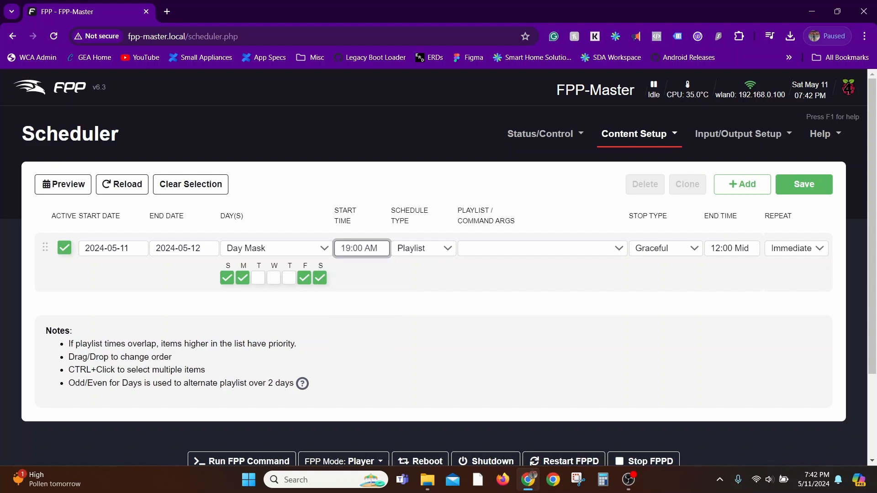
double_click(358, 249)
type("44")
double_click(371, 249)
type("p")
key("BackSpace")
type("pm")
Assign the Show Tutorial playlist to the schedule entry and set its stop type to Graceful Loop
left_click(423, 249)
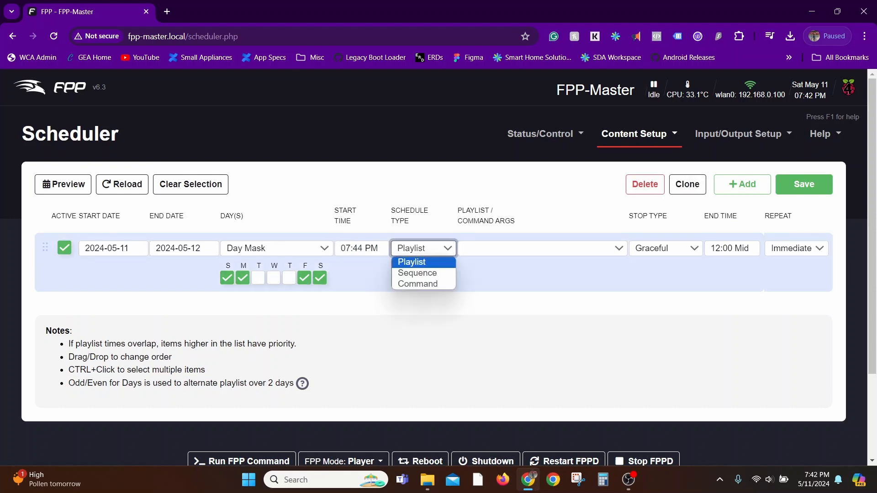
left_click(542, 248)
left_click(516, 262)
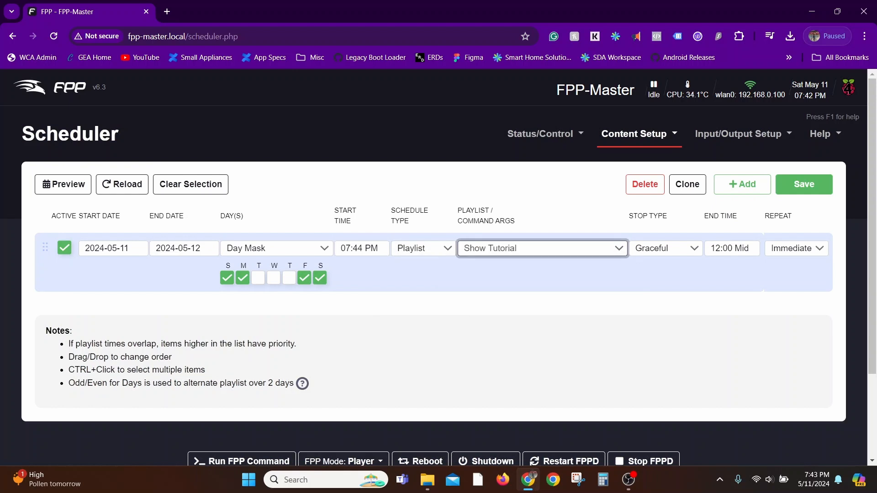
left_click(665, 249)
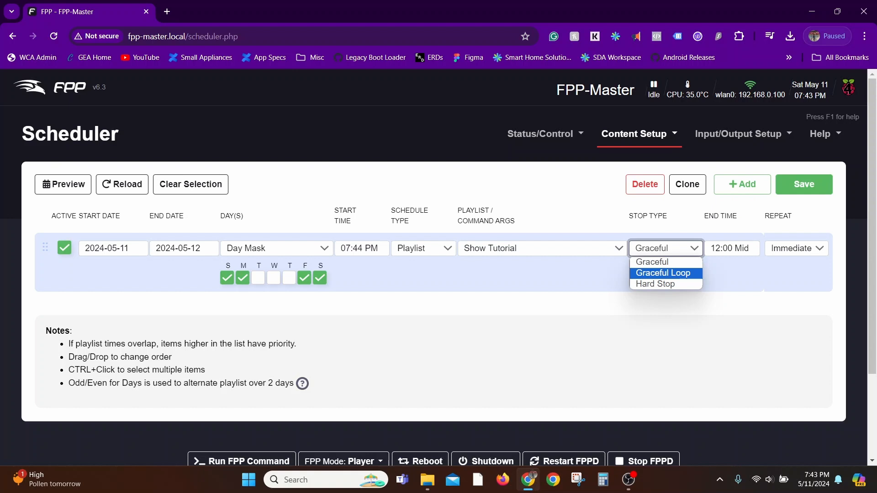
left_click(663, 273)
Set the schedule entry's end time to 07:46 PM
left_click(730, 248)
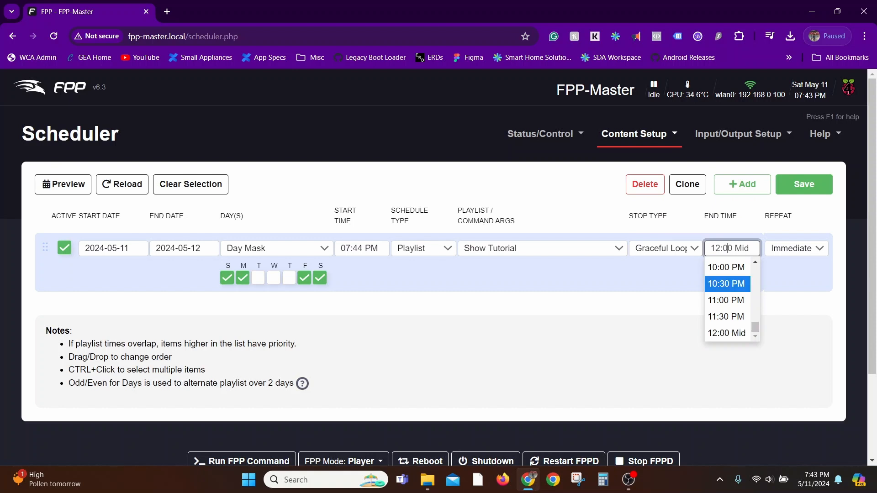
scroll(727, 286, "up", 1)
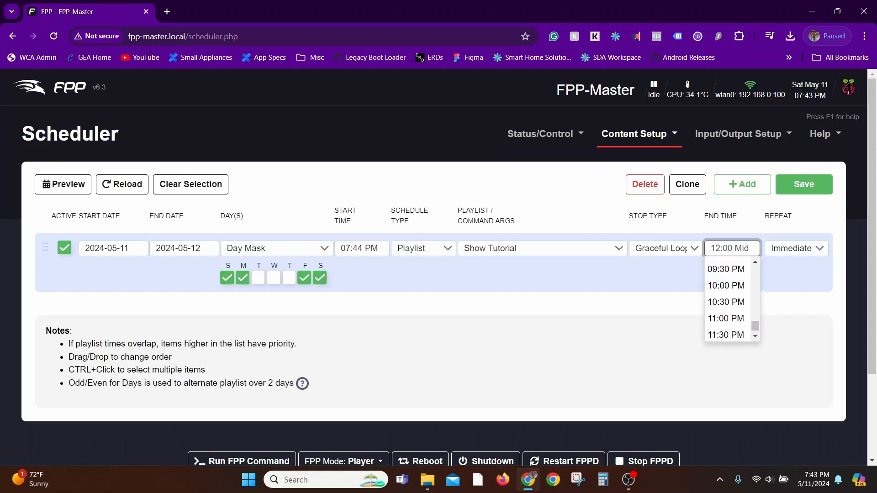
double_click(717, 248)
type("19")
left_click(796, 248)
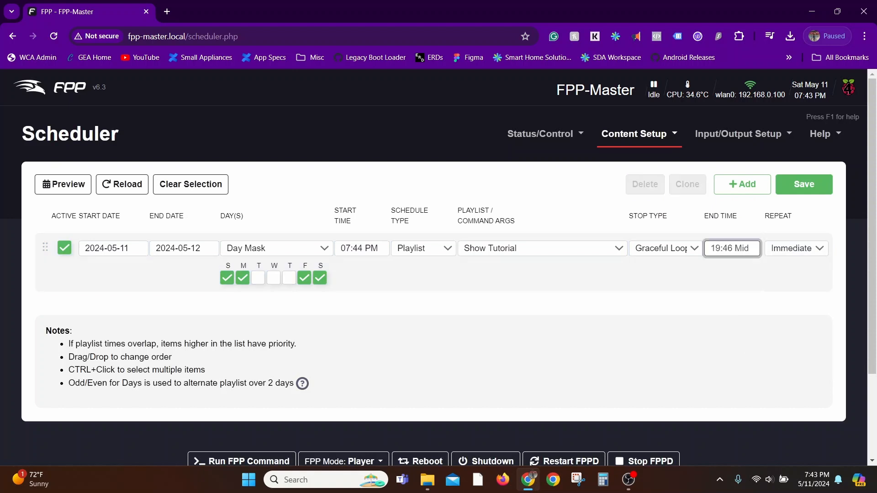
Change the schedule entry's start time to 07:45 PM
double_click(358, 248)
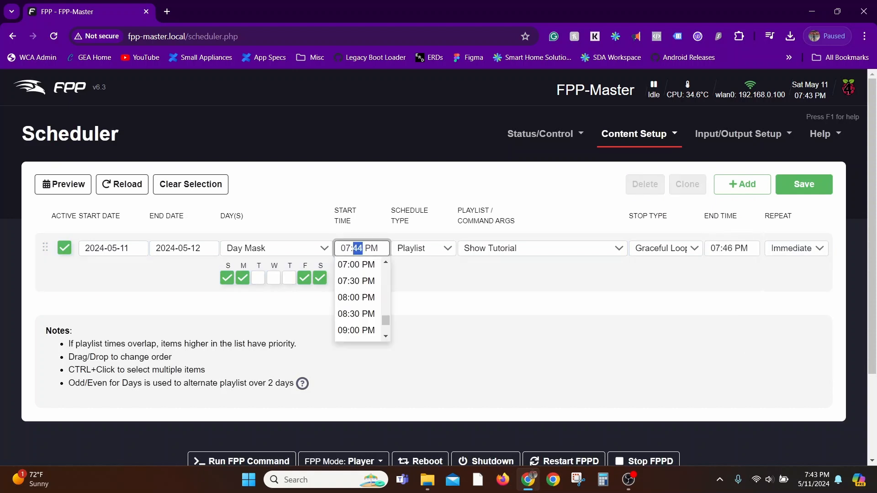
type("45")
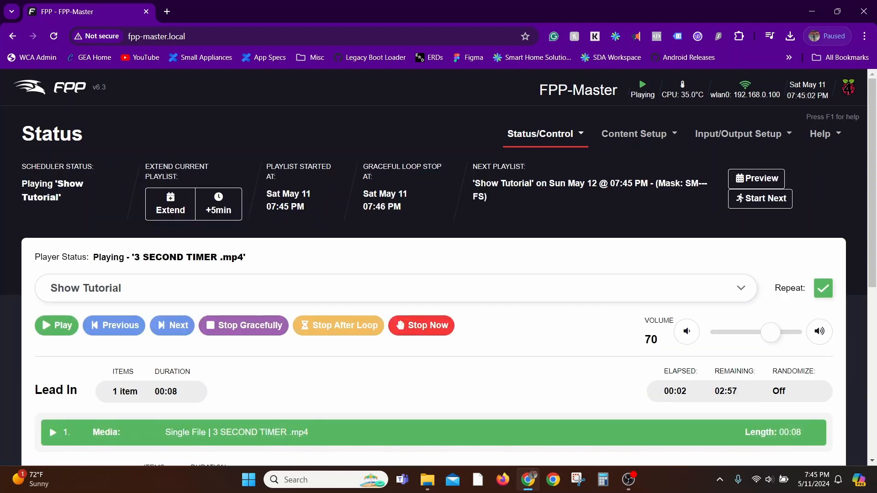
Skip to the next item of the running Show Tutorial playlist and check the player and scheduler status
scroll(438, 274, "down", 4)
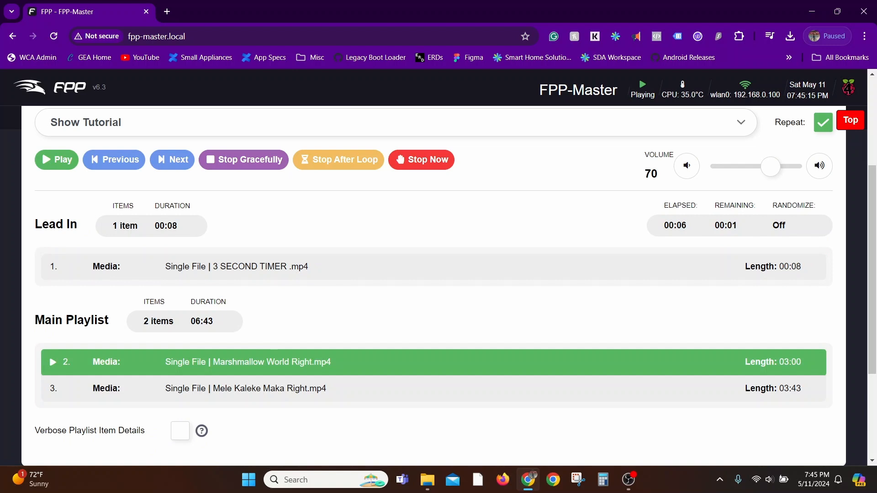
left_click(172, 160)
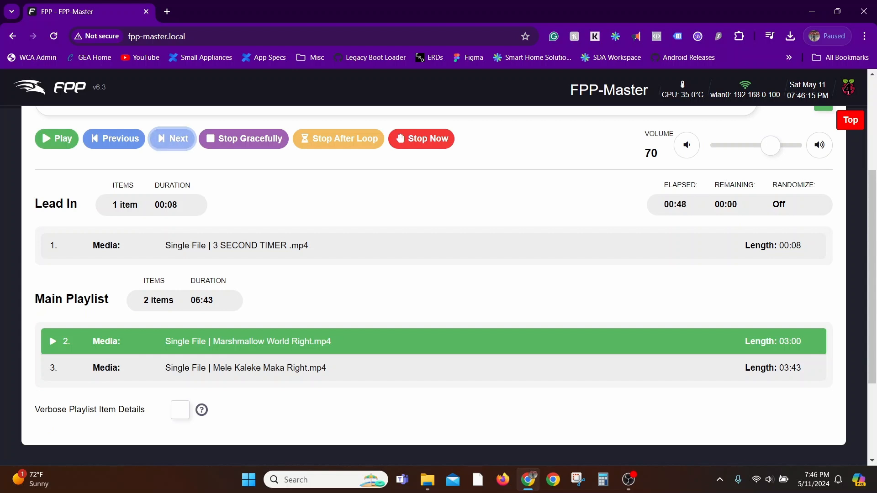
scroll(434, 286, "up", 2)
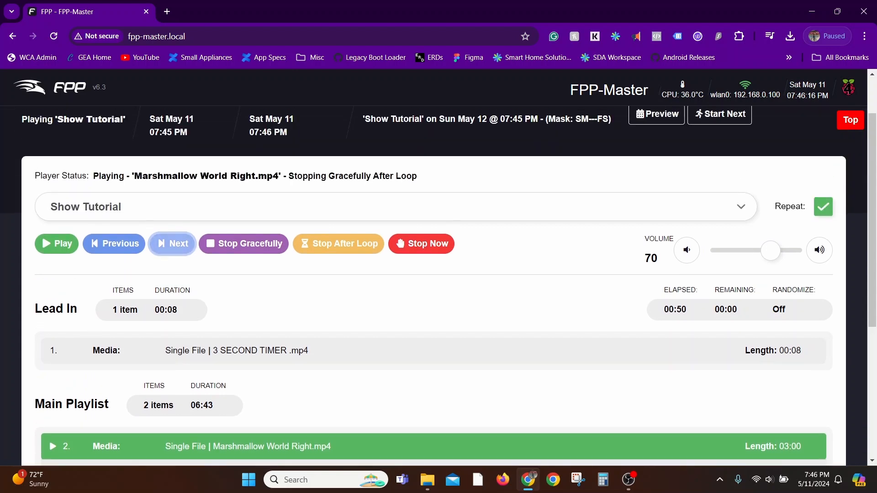
scroll(434, 286, "up", 2)
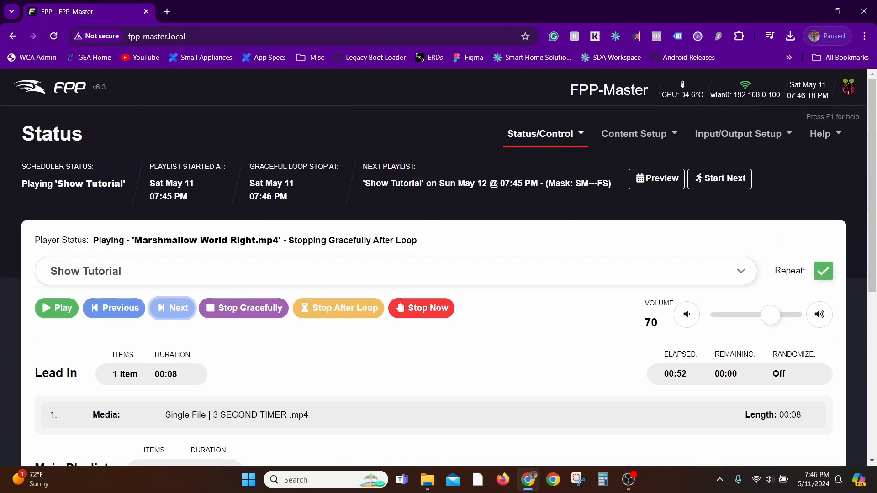